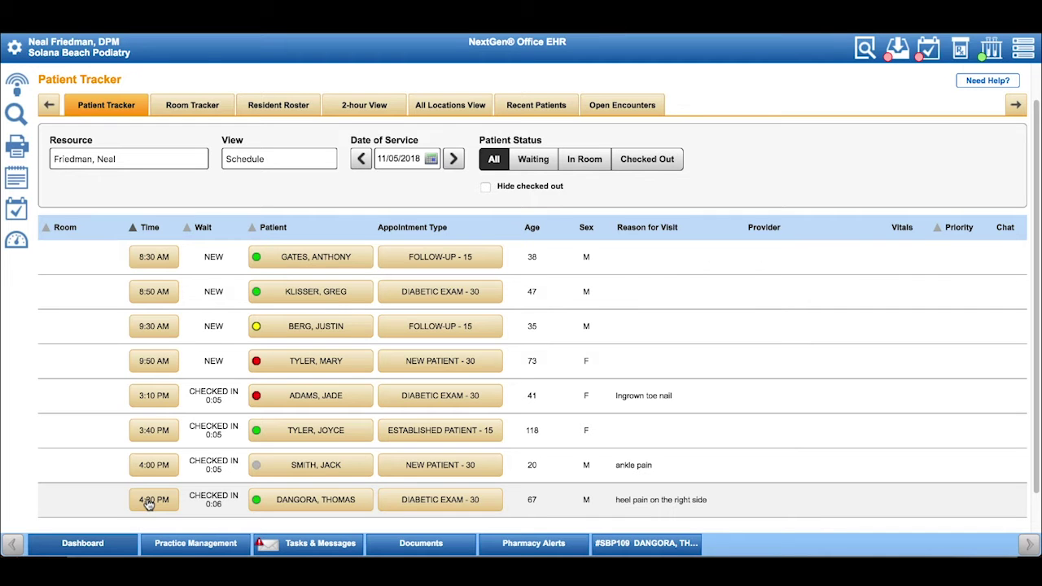
# Open the encounter for the last appointment, heel pain on the right side, and bring up the Ingrown Toenail complaint form under Skin
pyautogui.click(149, 503)
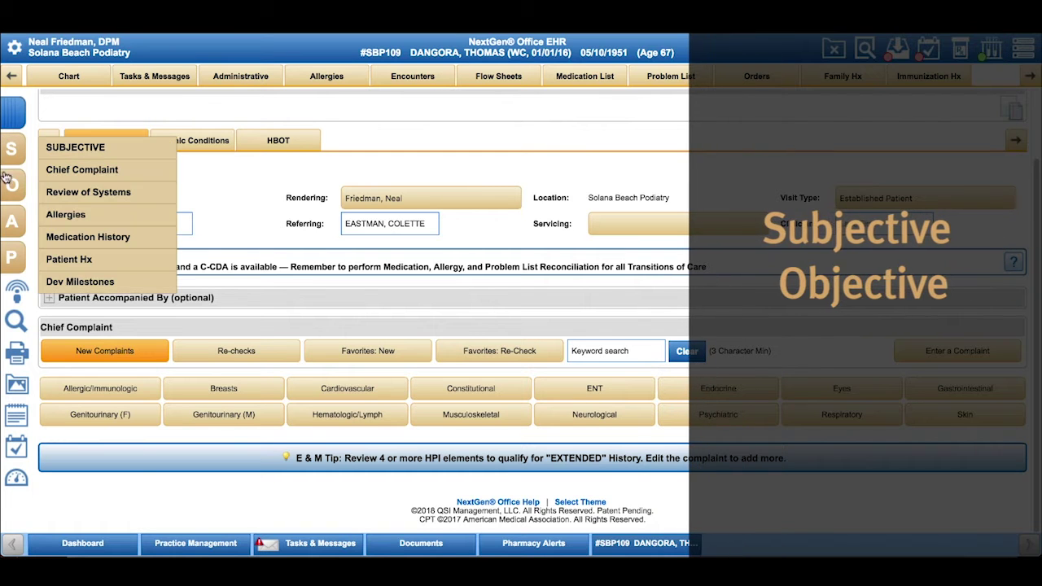
pyautogui.moveTo(10, 189)
pyautogui.moveTo(12, 258)
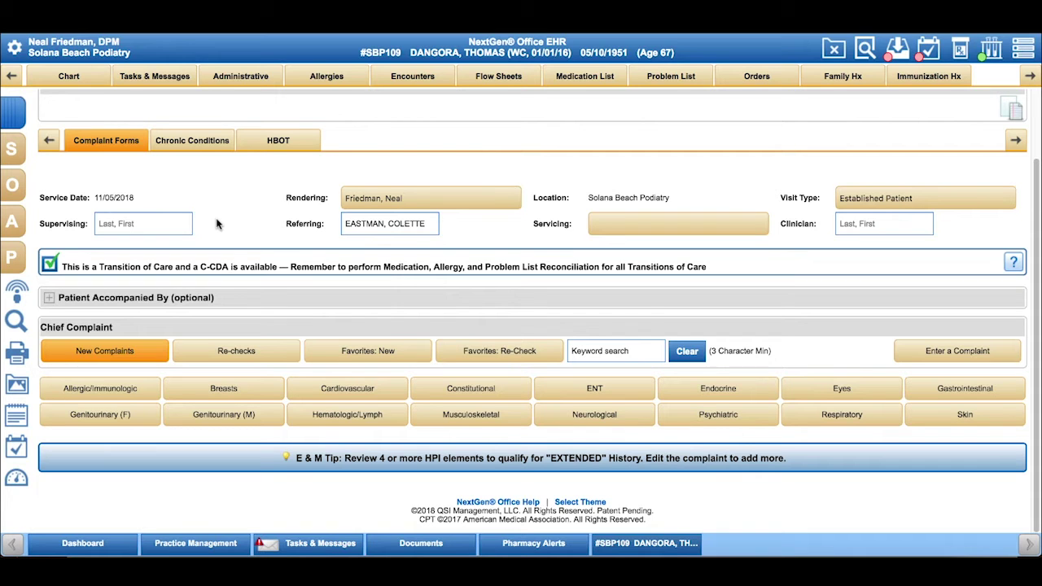
pyautogui.click(966, 416)
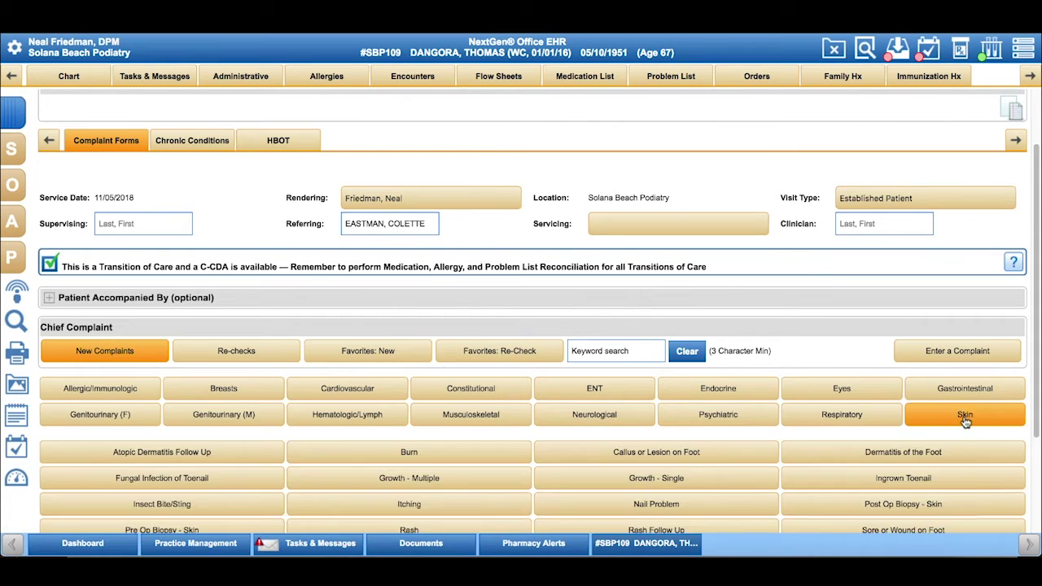
pyautogui.click(909, 418)
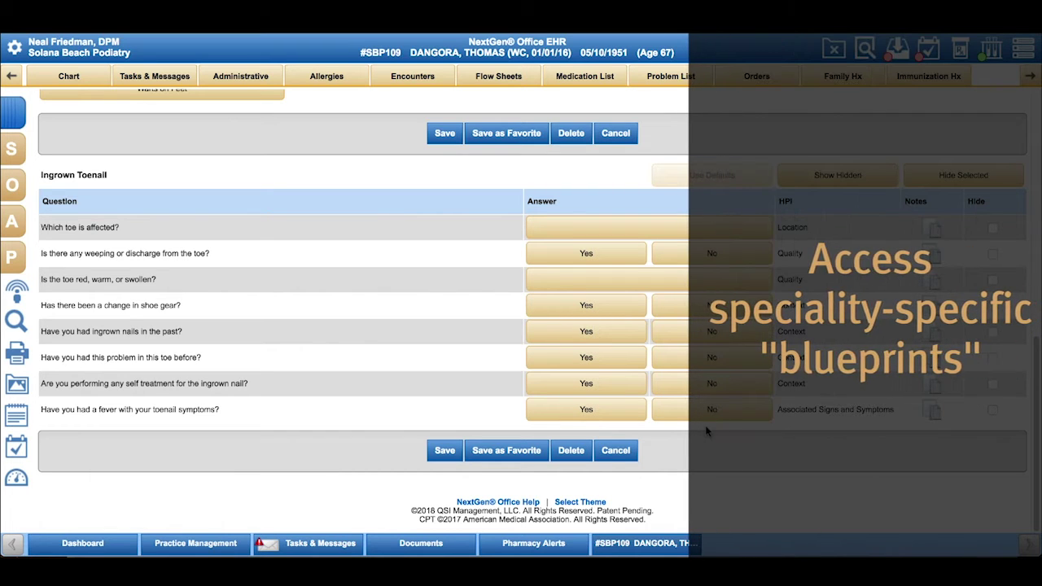
# Import the Skin blueprint INGROWN TOENAIL into the encounter from Grand Central
pyautogui.scroll(6, 706, 431)
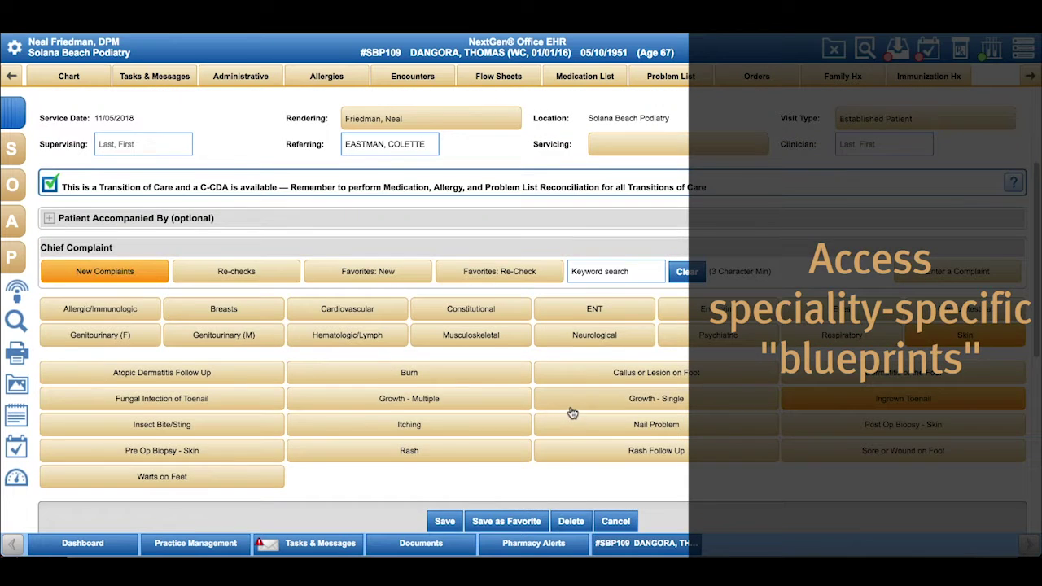
pyautogui.scroll(2, 911, 459)
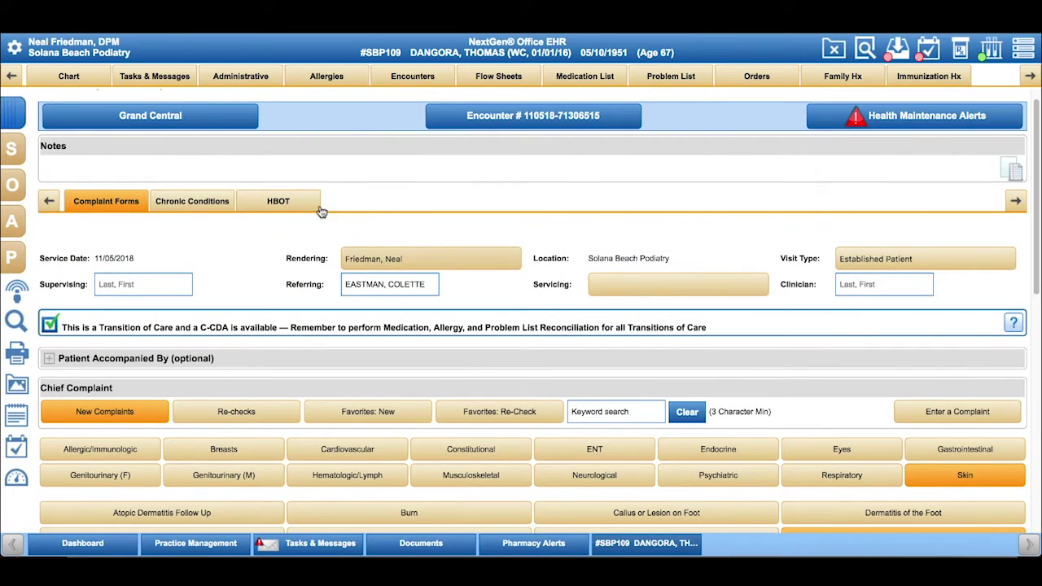
pyautogui.click(151, 118)
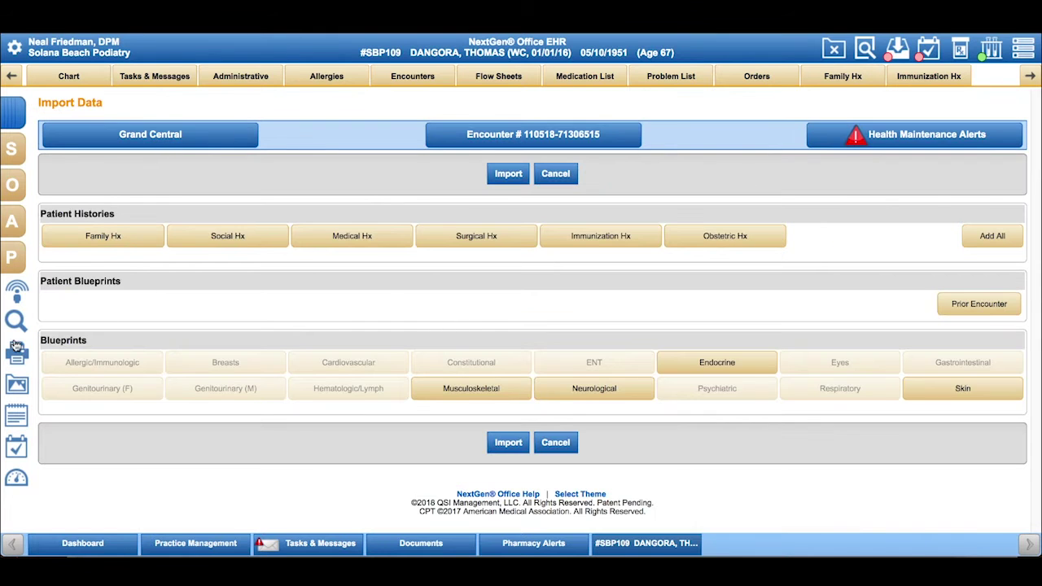
pyautogui.click(967, 393)
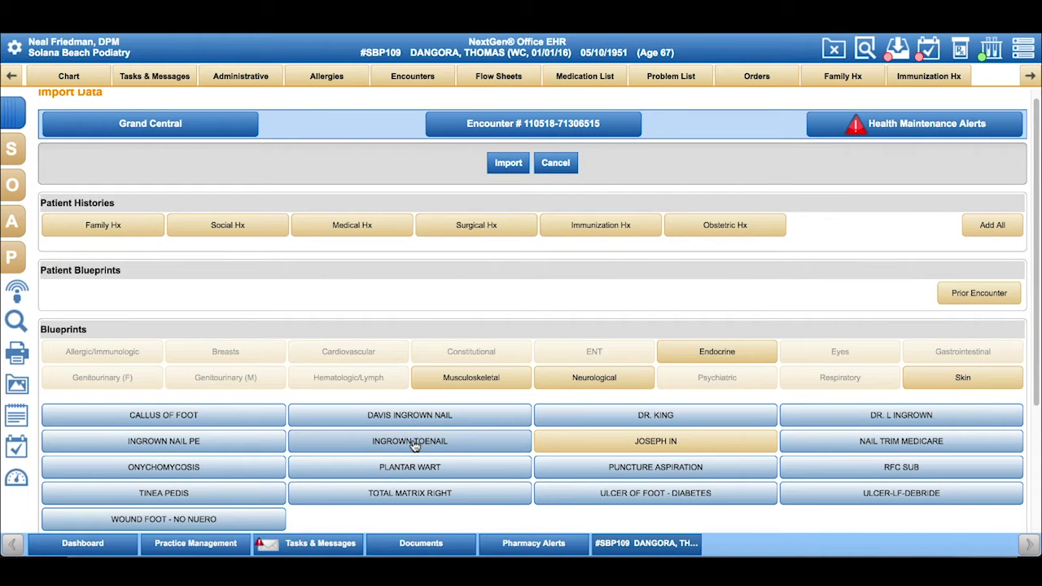
pyautogui.click(412, 442)
pyautogui.click(508, 163)
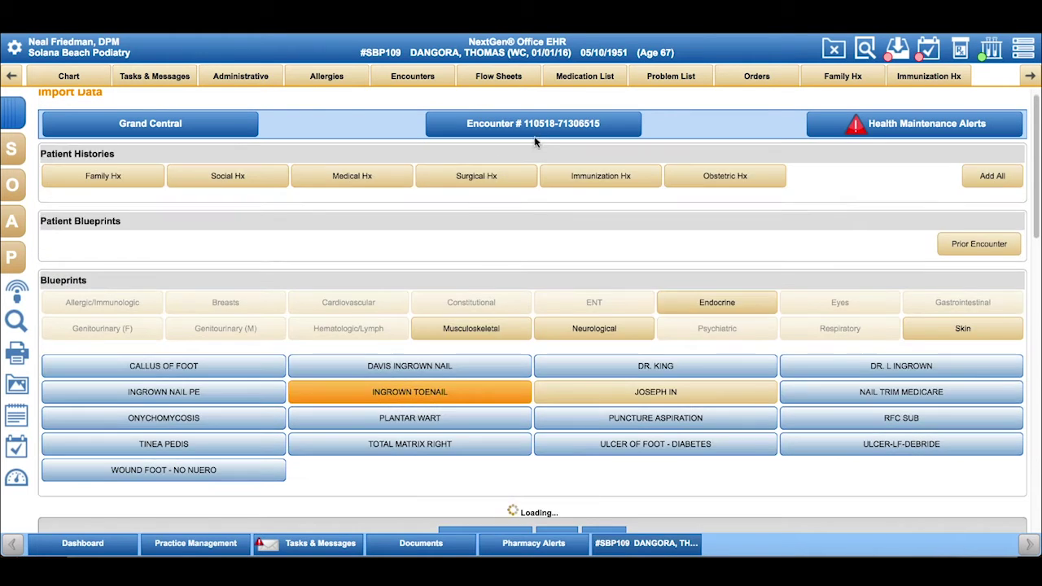
# Review the encounter note from the chief complaint through medication history, allergies, review of systems and physical exam
pyautogui.scroll(-3, 535, 154)
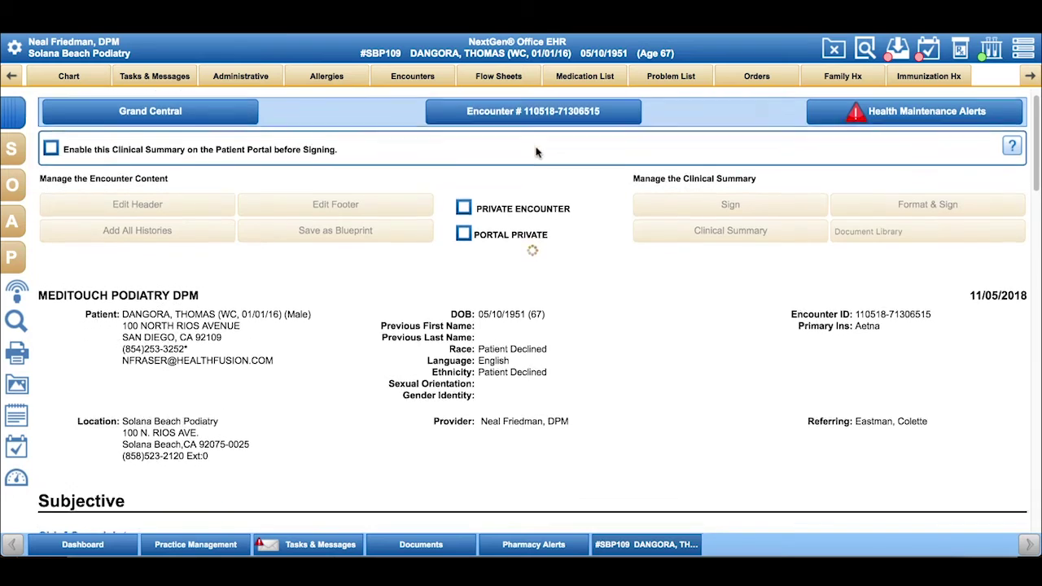
pyautogui.scroll(-2, 534, 162)
pyautogui.scroll(-2, 536, 293)
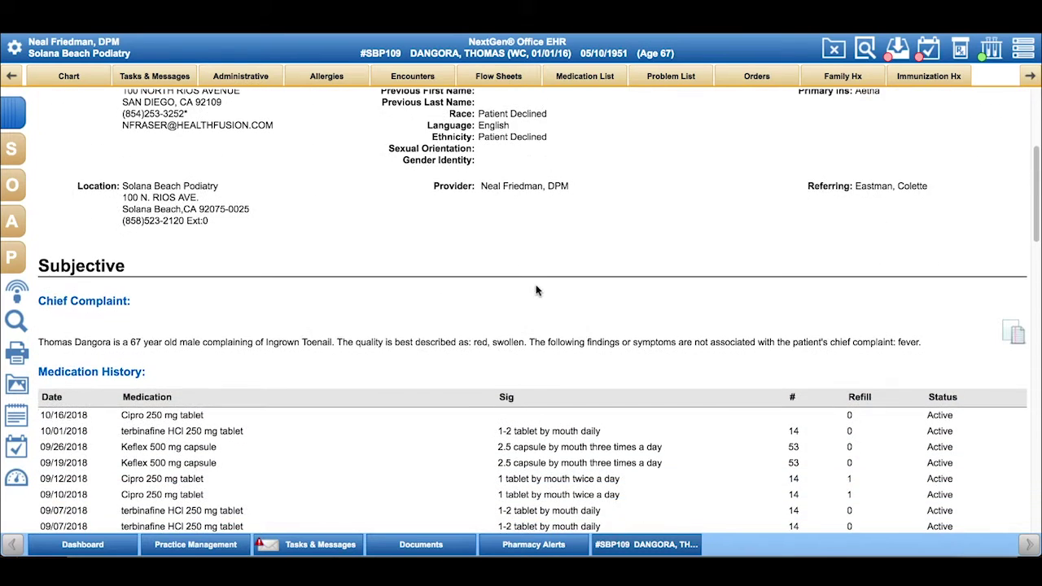
pyautogui.scroll(-6, 537, 290)
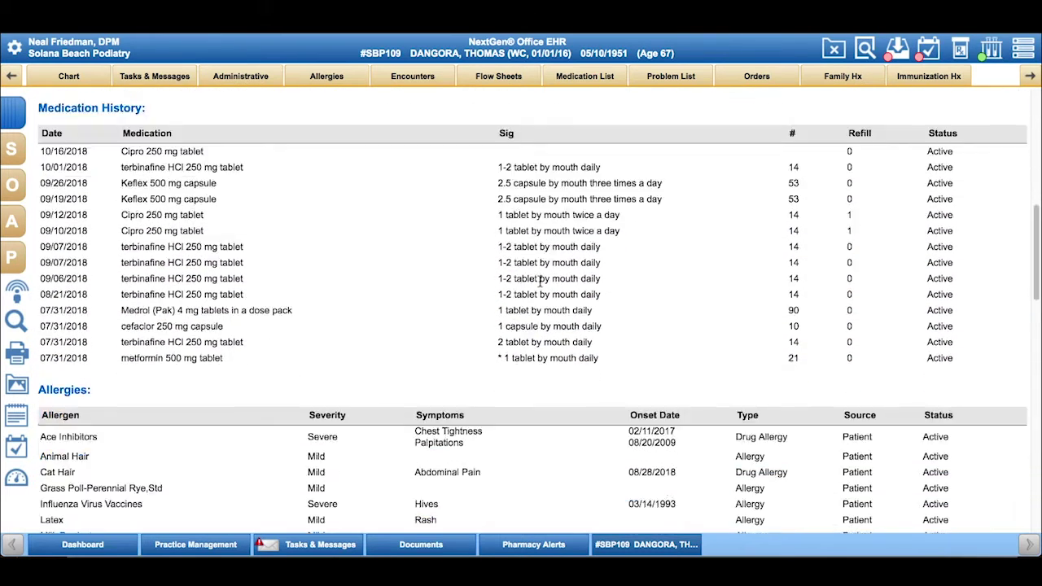
pyautogui.scroll(-3, 540, 285)
pyautogui.scroll(-3, 541, 283)
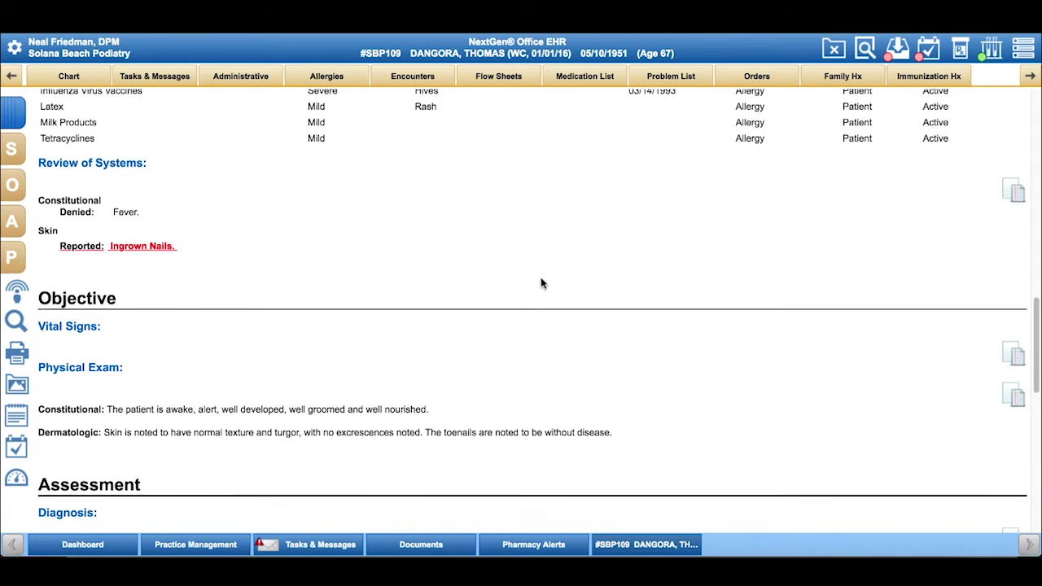
pyautogui.scroll(-1, 541, 282)
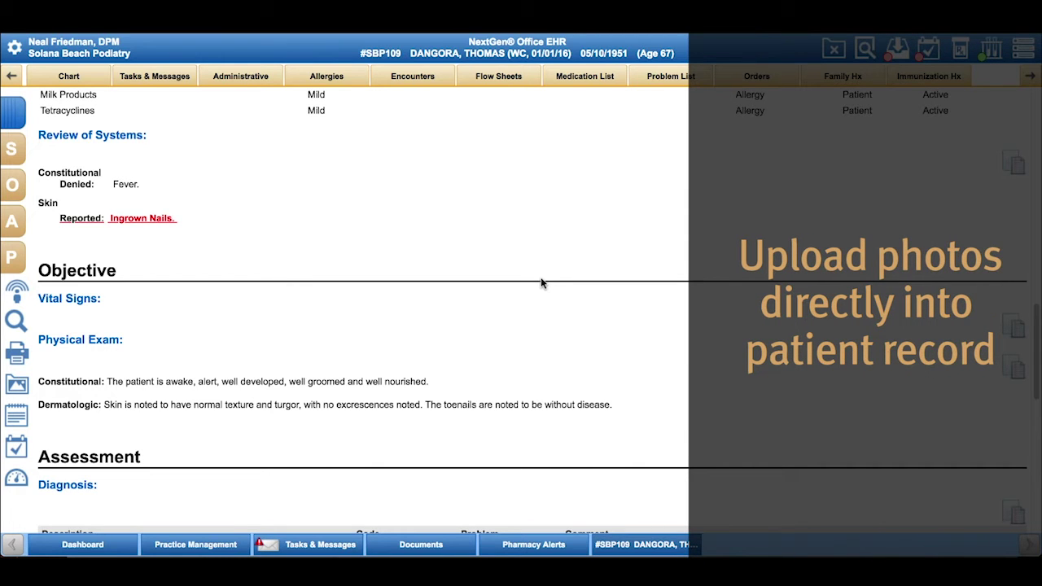
# Attach the patient's existing photo of the red, injured toes to the Physical Exam
pyautogui.click(81, 344)
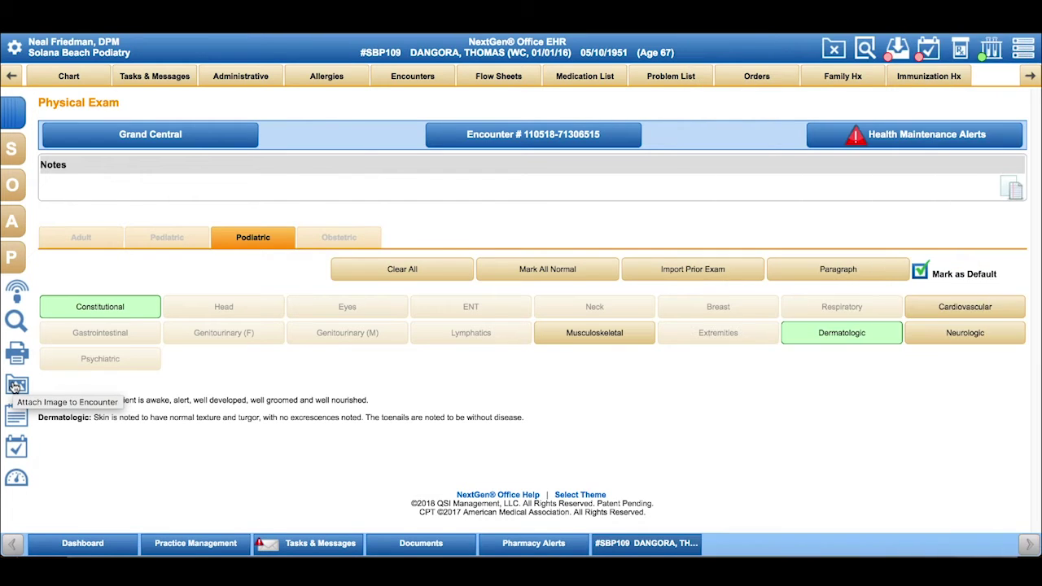
pyautogui.click(17, 386)
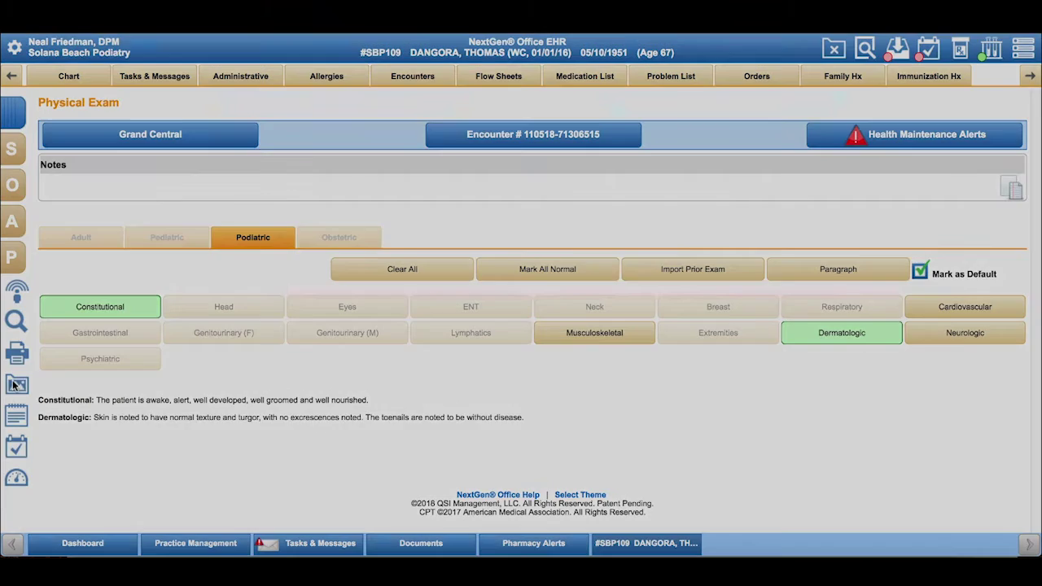
pyautogui.click(311, 284)
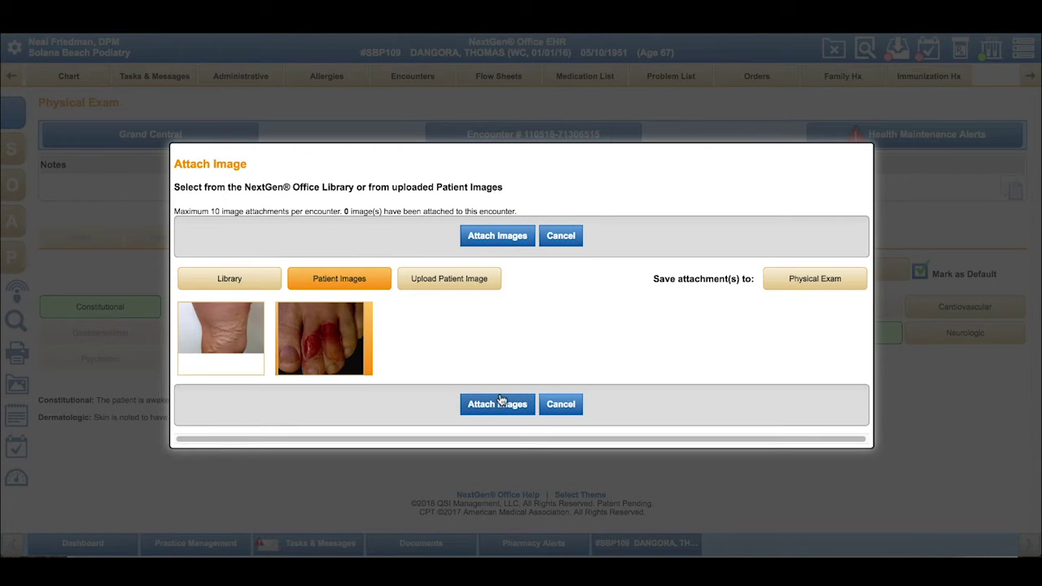
pyautogui.click(497, 404)
# Annotate the attached toe photo with a freehand outline around the affected area and save it
pyautogui.click(115, 433)
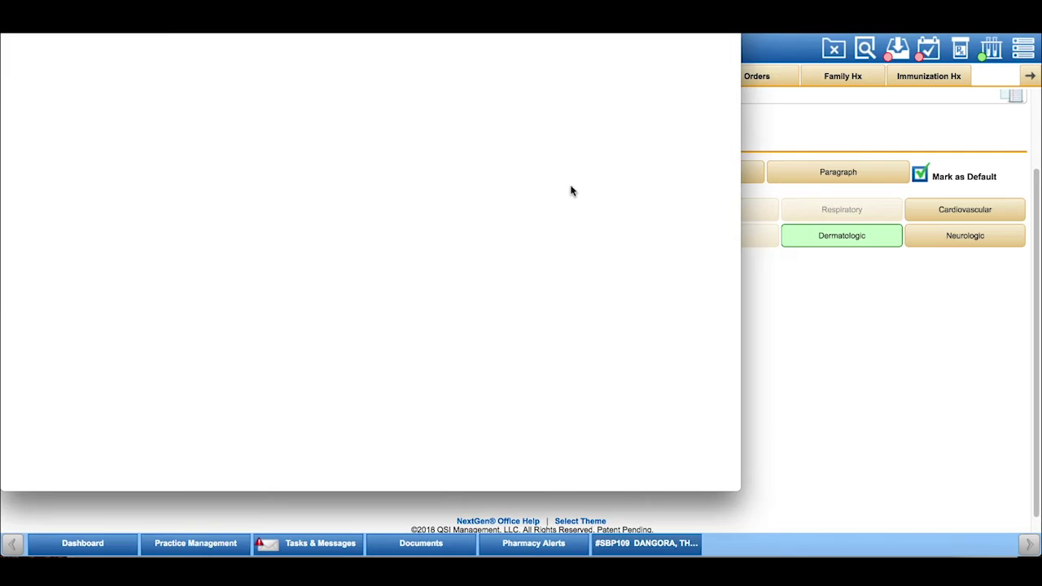
pyautogui.moveTo(493, 213)
pyautogui.mouseDown()
pyautogui.moveTo(473, 100)
pyautogui.moveTo(342, 60)
pyautogui.moveTo(277, 187)
pyautogui.moveTo(418, 247)
pyautogui.moveTo(498, 203)
pyautogui.mouseUp()
pyautogui.click(573, 279)
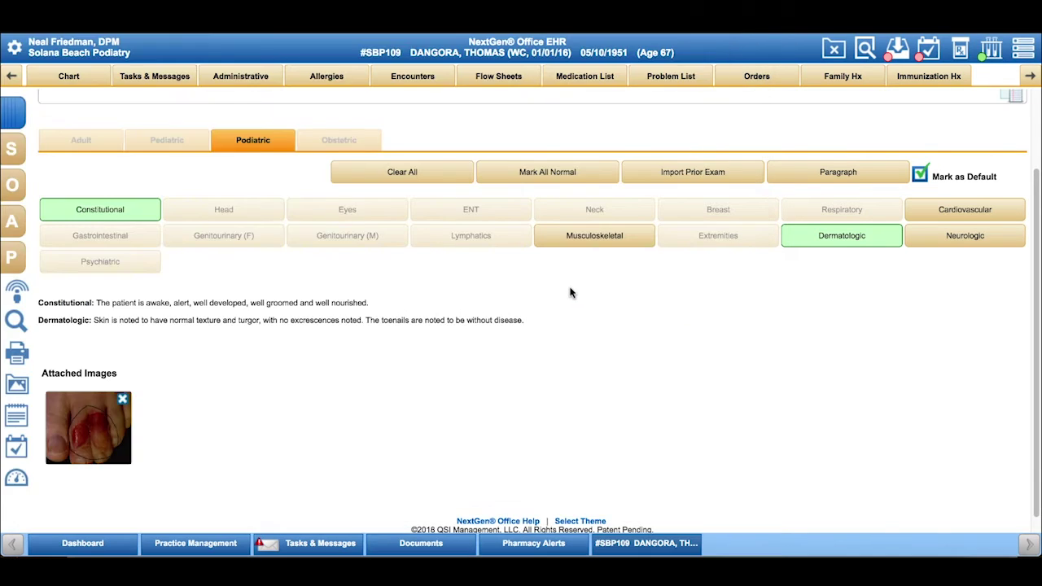
pyautogui.scroll(-1, 478, 349)
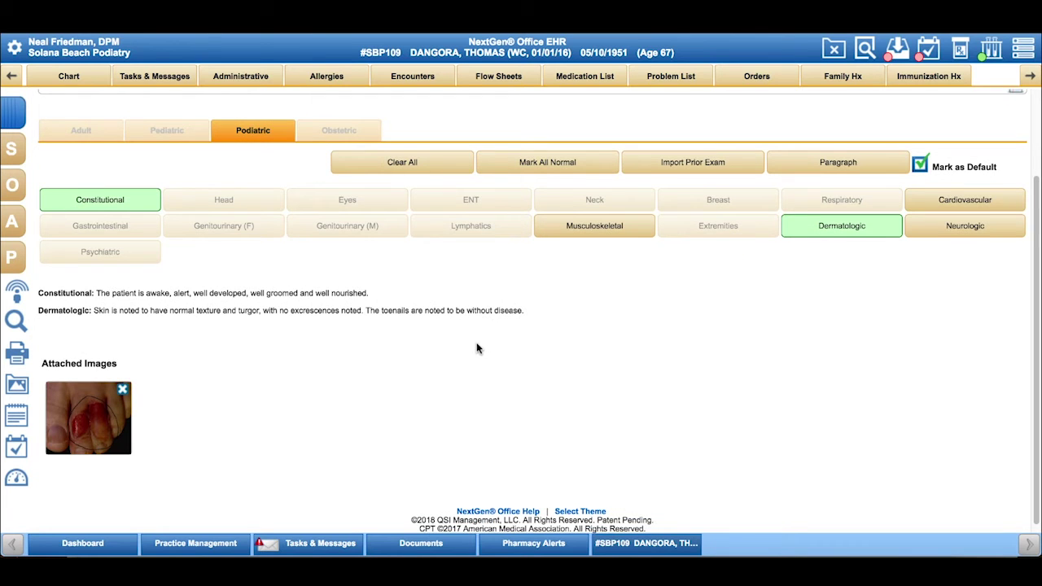
pyautogui.scroll(-1, 478, 349)
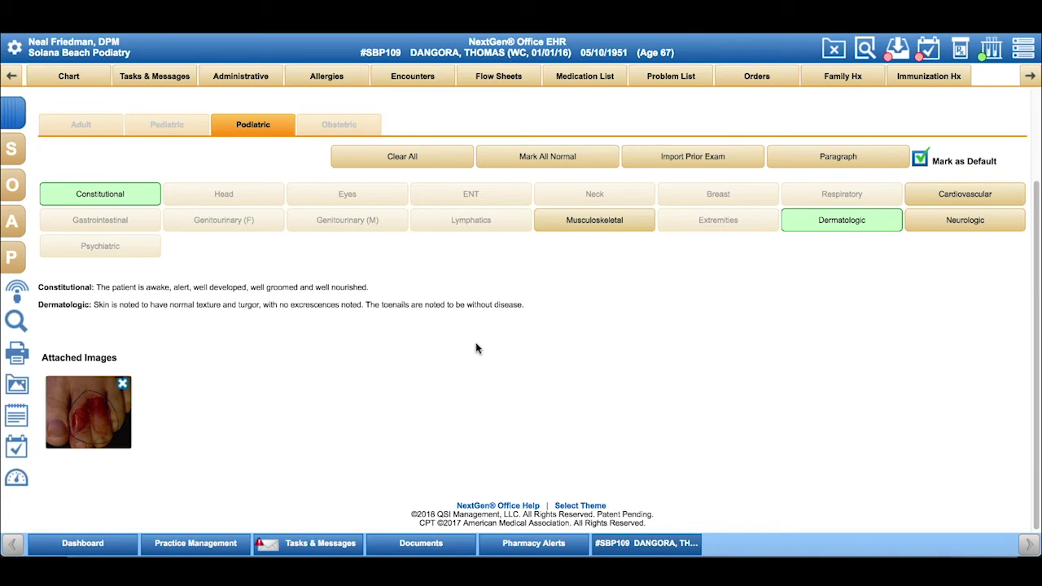
# Select the Debride - Nail office procedure and set 1 unit on its G0127 Trim Nail(s) service line
pyautogui.click(14, 258)
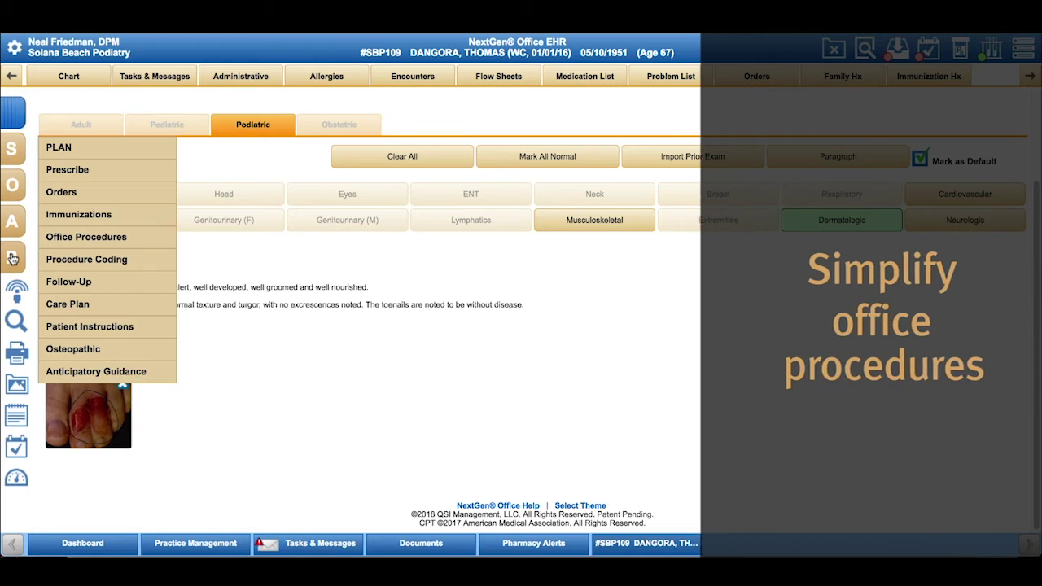
pyautogui.click(93, 242)
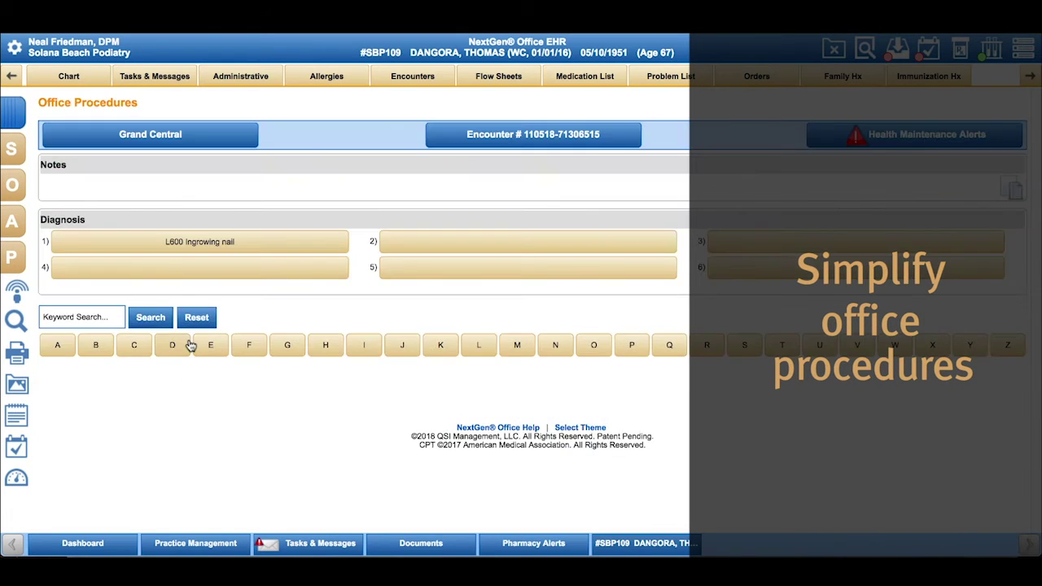
pyautogui.click(174, 345)
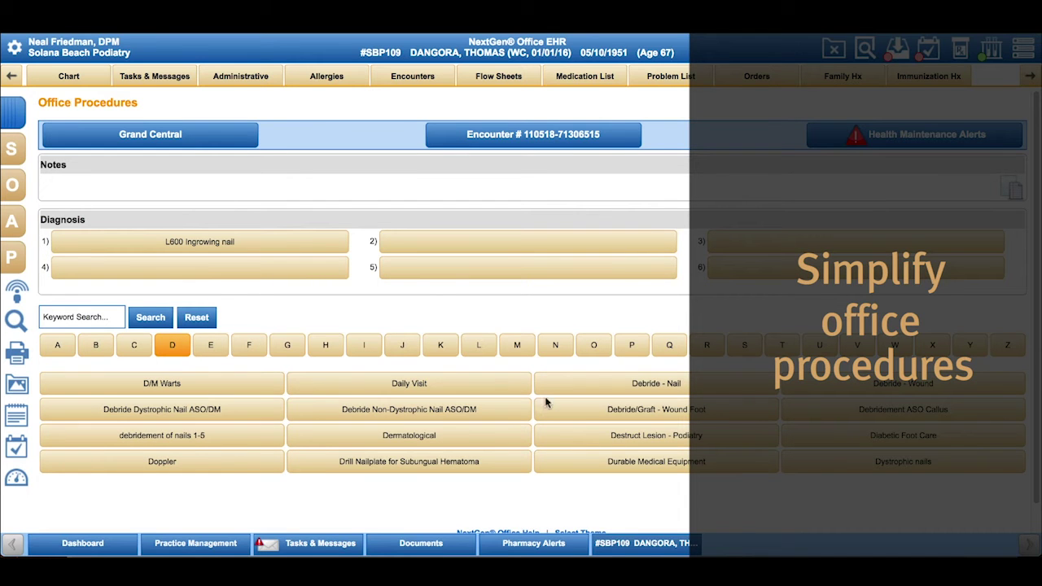
pyautogui.click(631, 384)
pyautogui.scroll(-2, 638, 386)
pyautogui.scroll(-5, 637, 387)
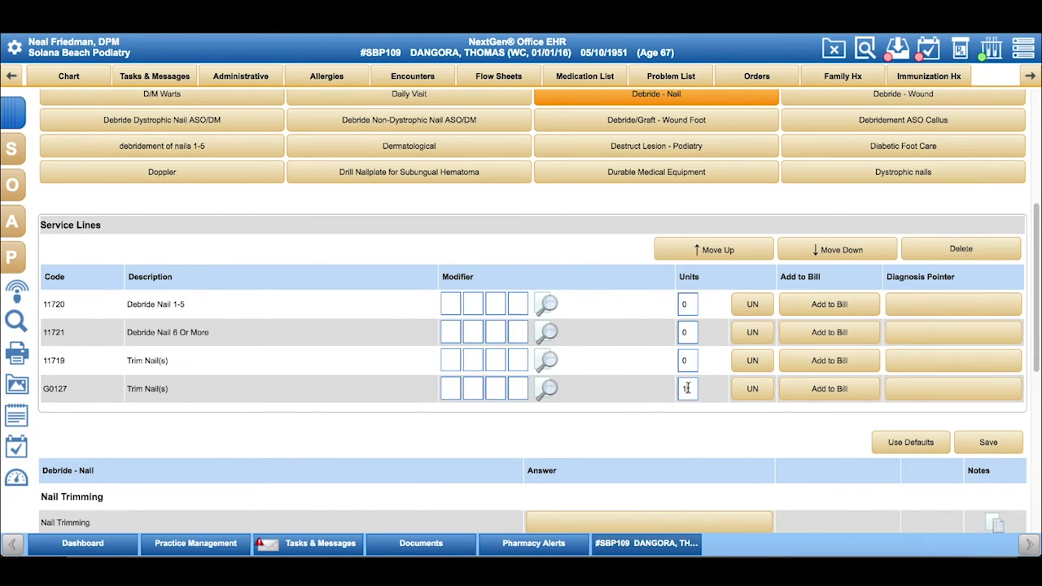
# Document nail trimming with nail nippers on all toes except Left Hallux, Right Hallux and Right 5th Toe, and save the procedure
pyautogui.scroll(-3, 862, 417)
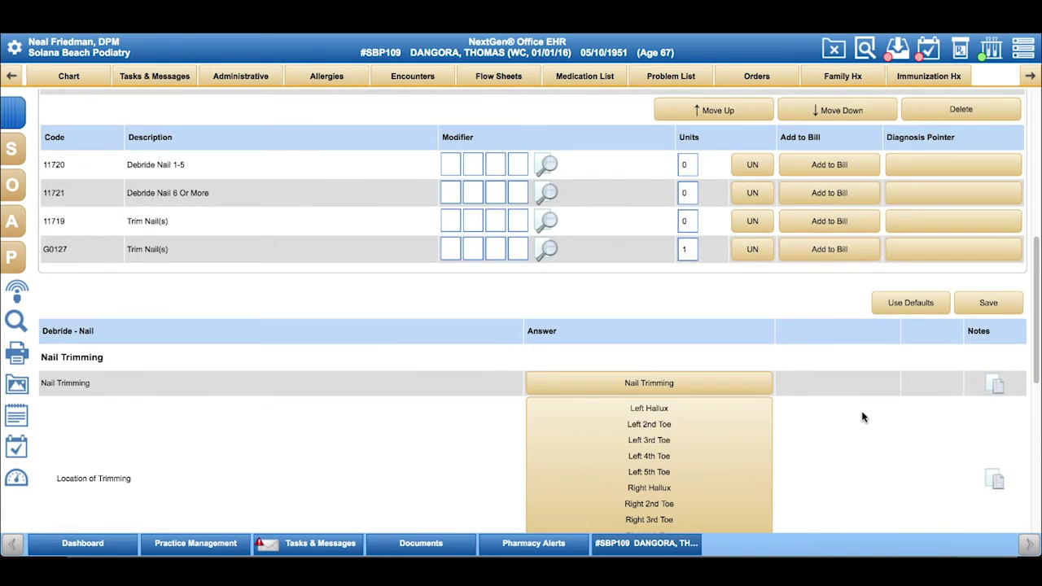
pyautogui.scroll(-4, 862, 417)
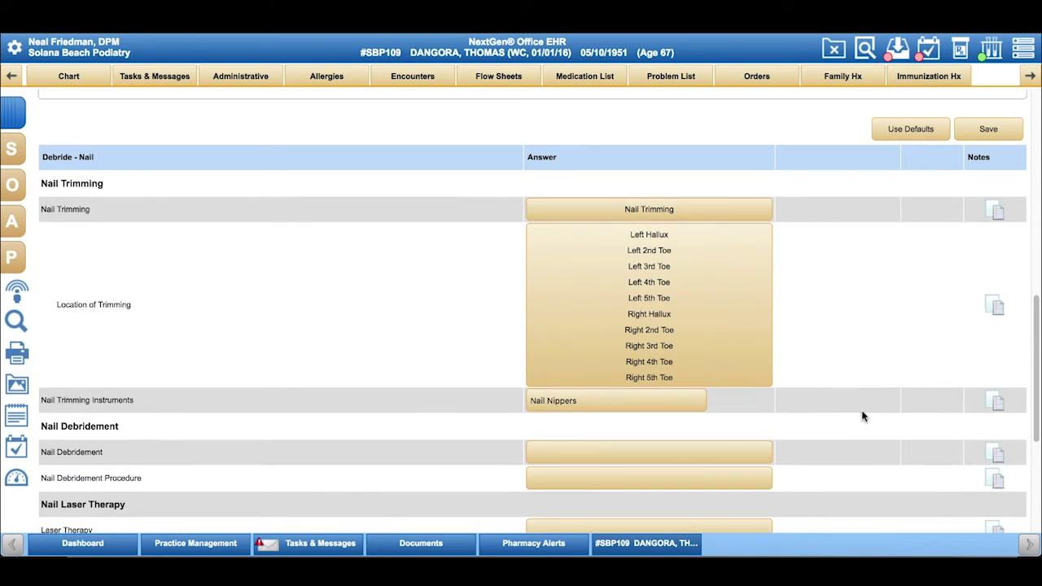
pyautogui.click(713, 293)
pyautogui.click(229, 252)
pyautogui.click(308, 280)
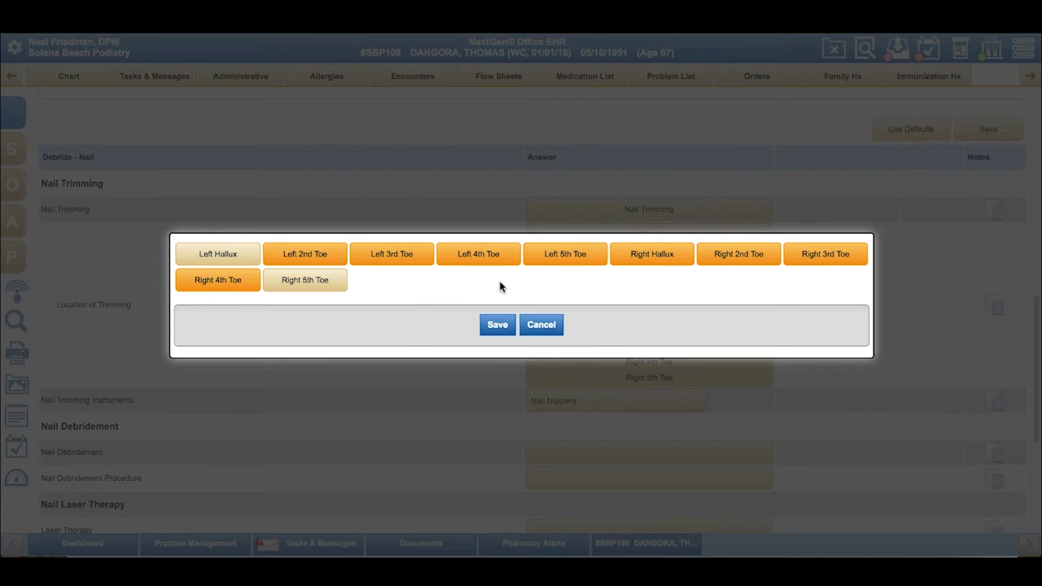
pyautogui.click(652, 254)
pyautogui.click(498, 324)
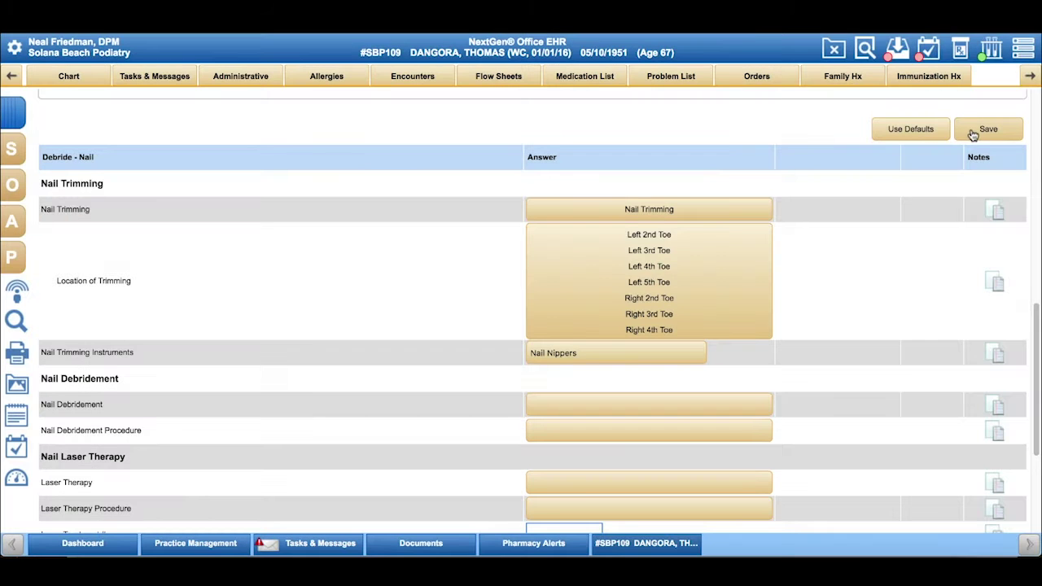
pyautogui.click(976, 134)
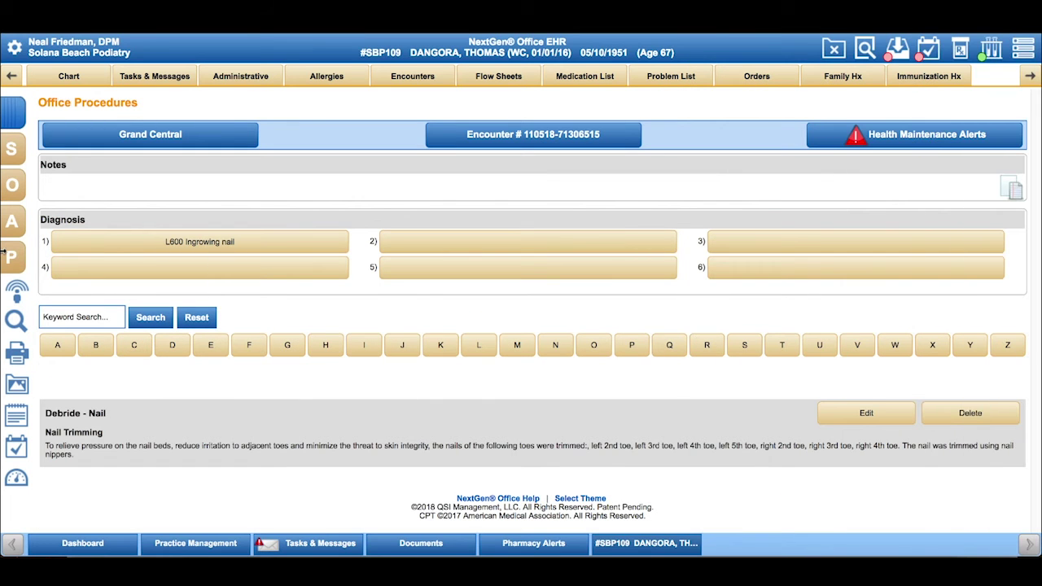
# Add I10 Essential (primary) Hypertension from the patient history to the encounter's diagnoses
pyautogui.click(11, 221)
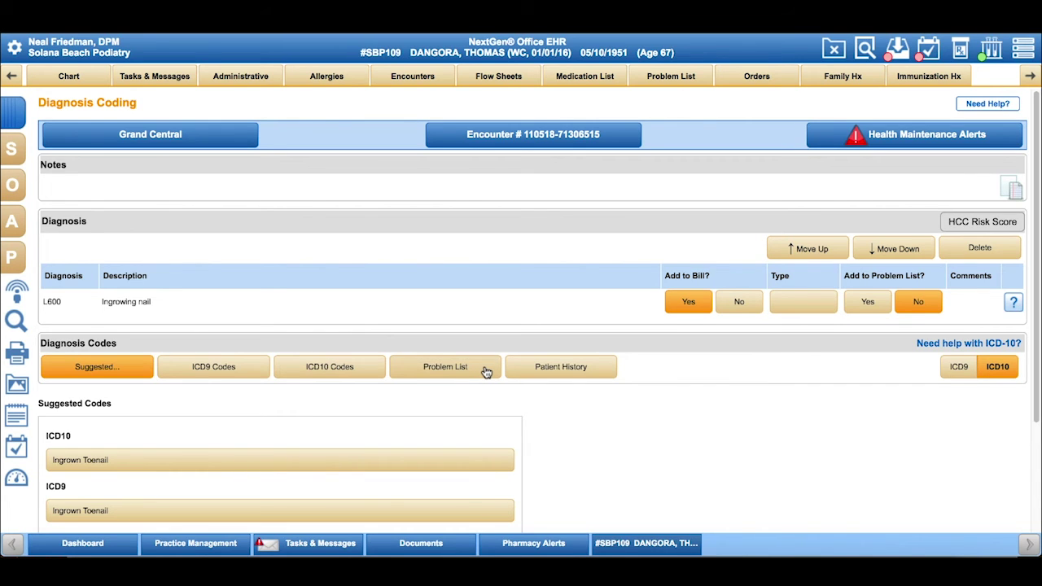
pyautogui.click(555, 373)
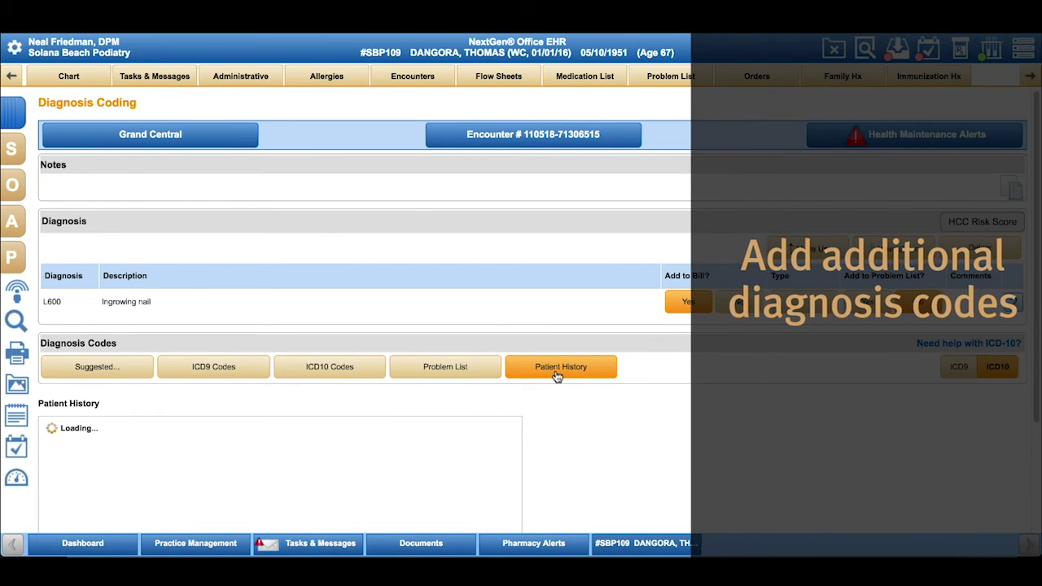
pyautogui.scroll(-2, 494, 395)
pyautogui.scroll(-3, 395, 421)
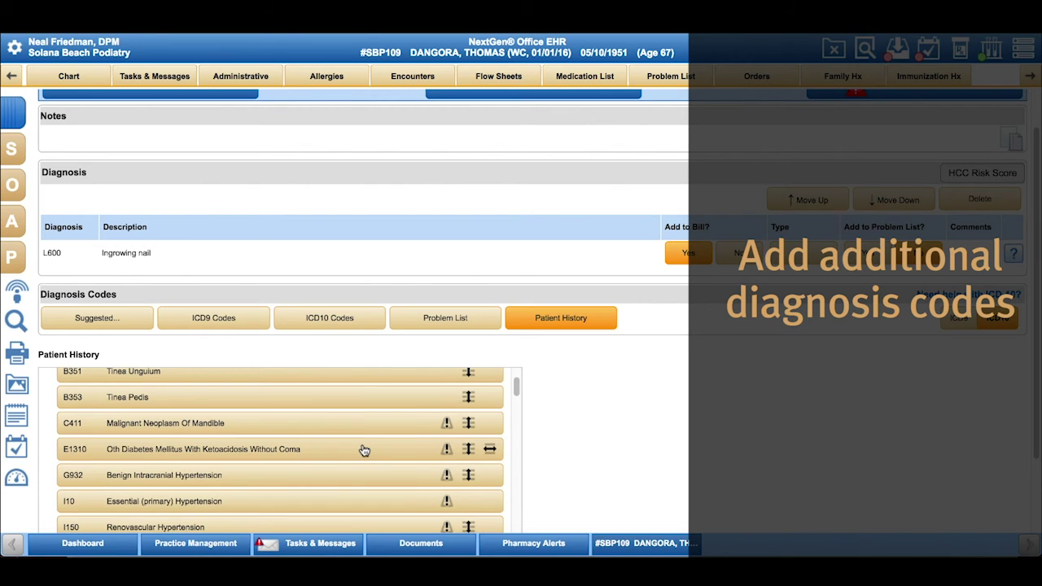
pyautogui.click(328, 500)
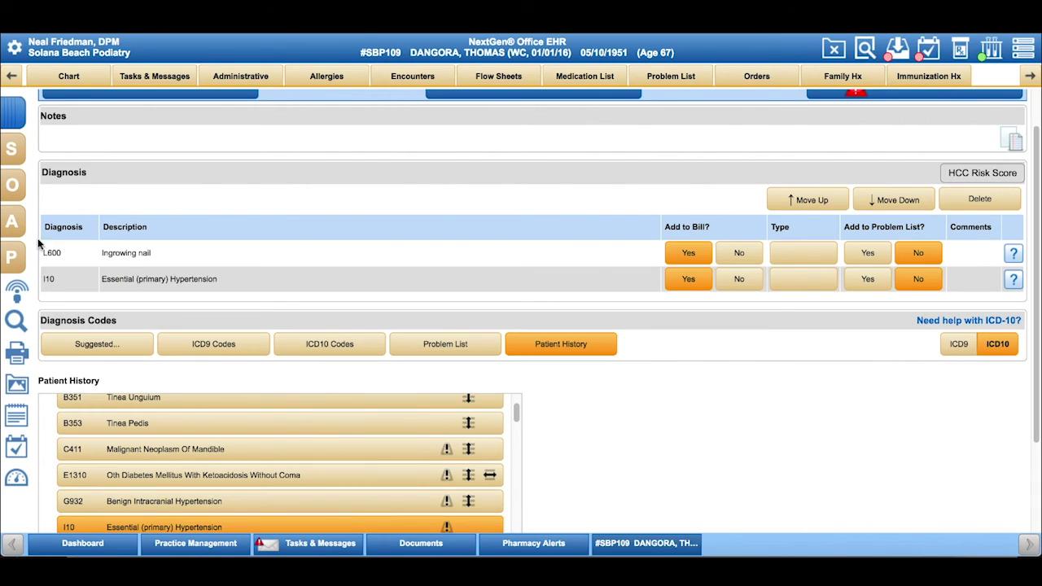
# Add the suggested Ingrown Toenail patient instructions for the L600 Ingrowing nail diagnosis, using the English Elsevier template
pyautogui.click(6, 257)
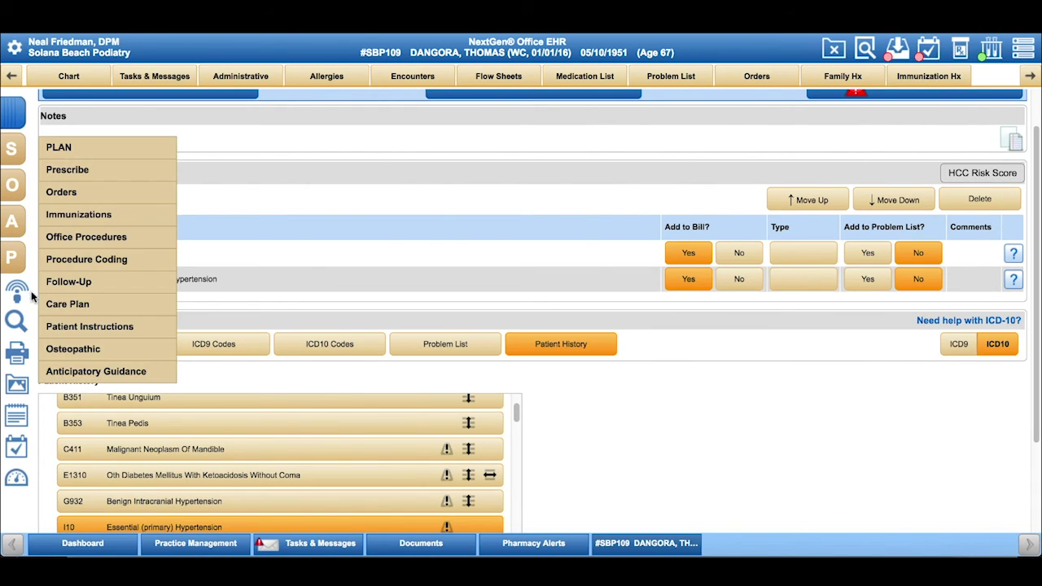
pyautogui.click(70, 327)
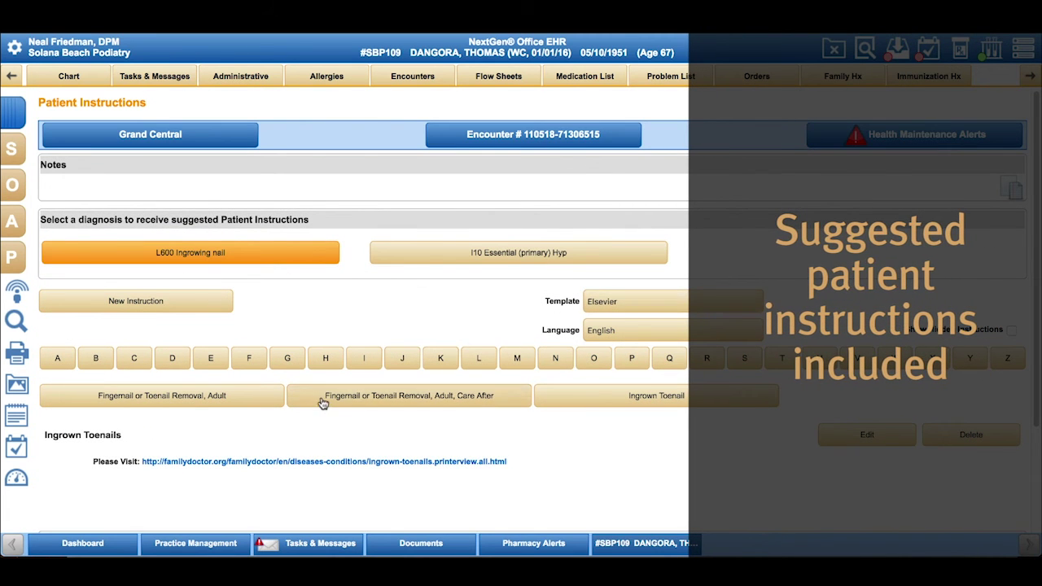
pyautogui.click(616, 397)
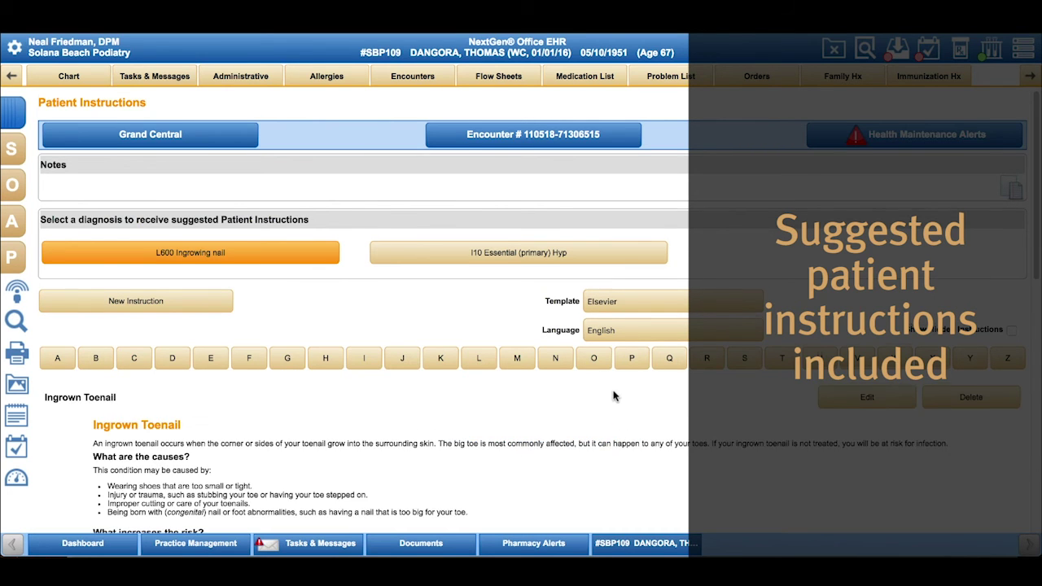
# Read through the Ingrown Toenail instruction text, including causes, risks, symptoms and home care, and open the encounter summary preview
pyautogui.scroll(-4, 616, 397)
pyautogui.scroll(-2, 612, 397)
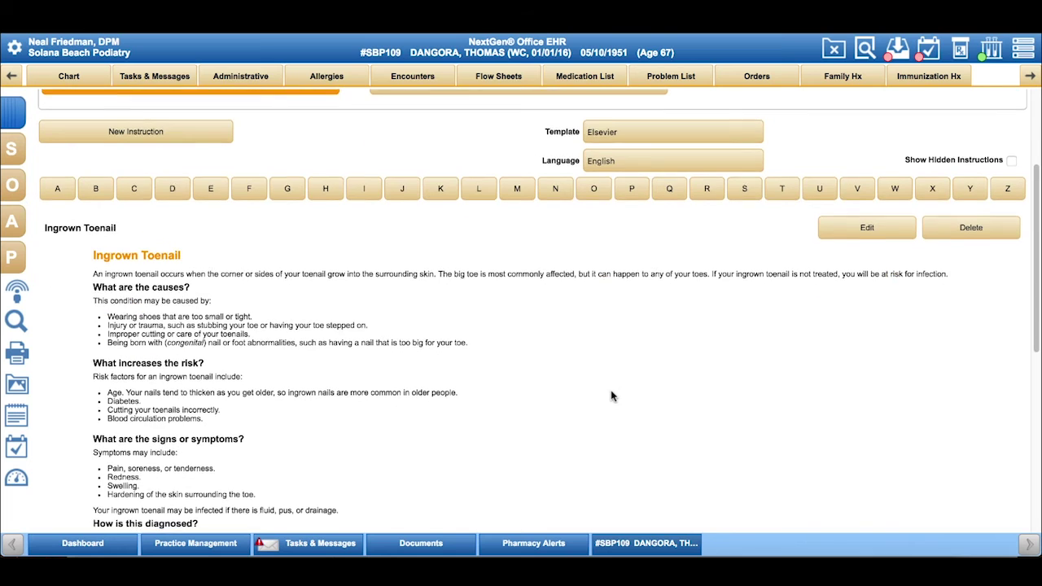
pyautogui.scroll(-3, 608, 393)
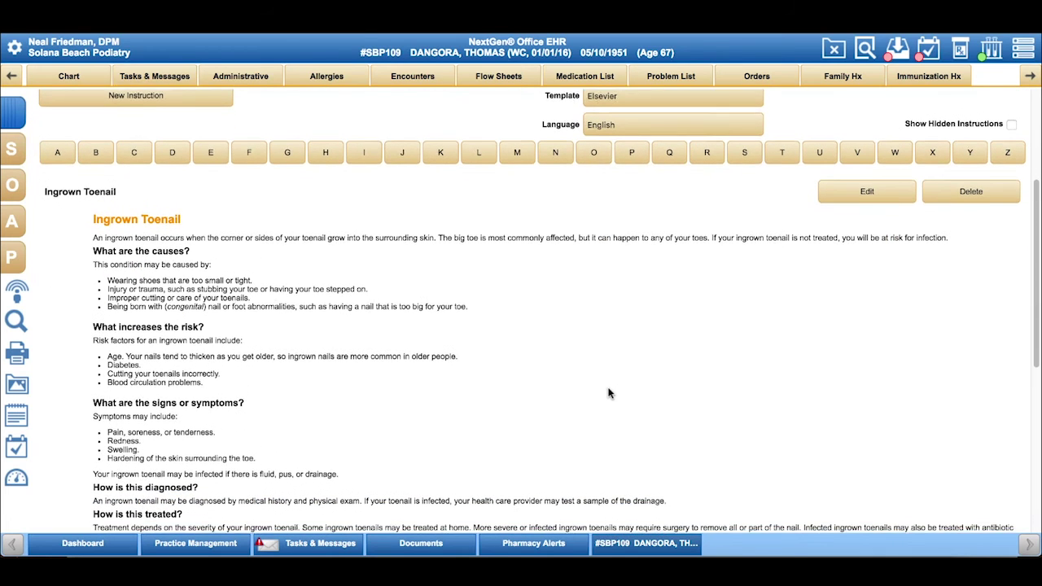
pyautogui.scroll(-4, 608, 393)
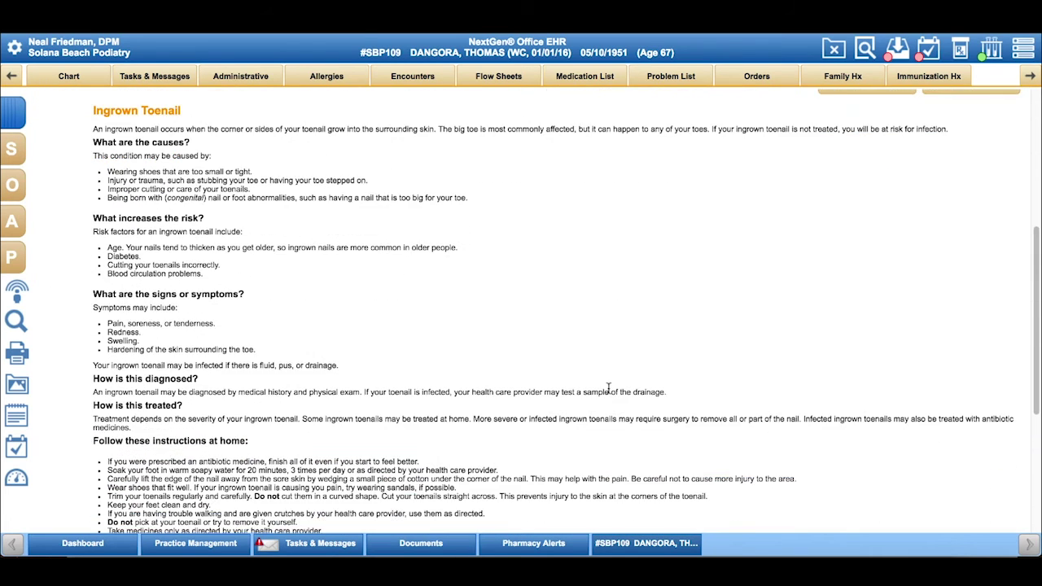
pyautogui.scroll(10, 608, 388)
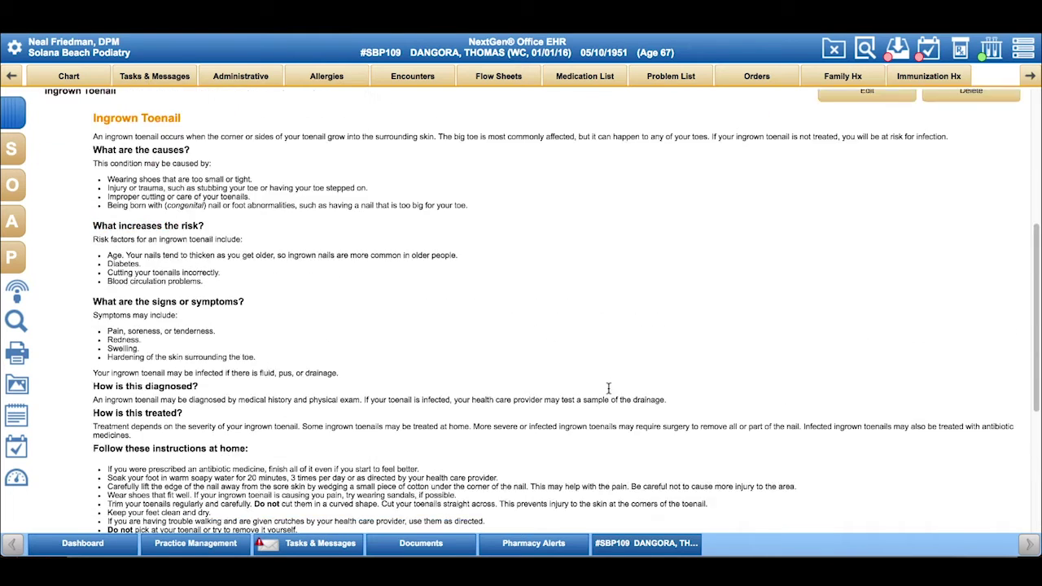
pyautogui.click(533, 134)
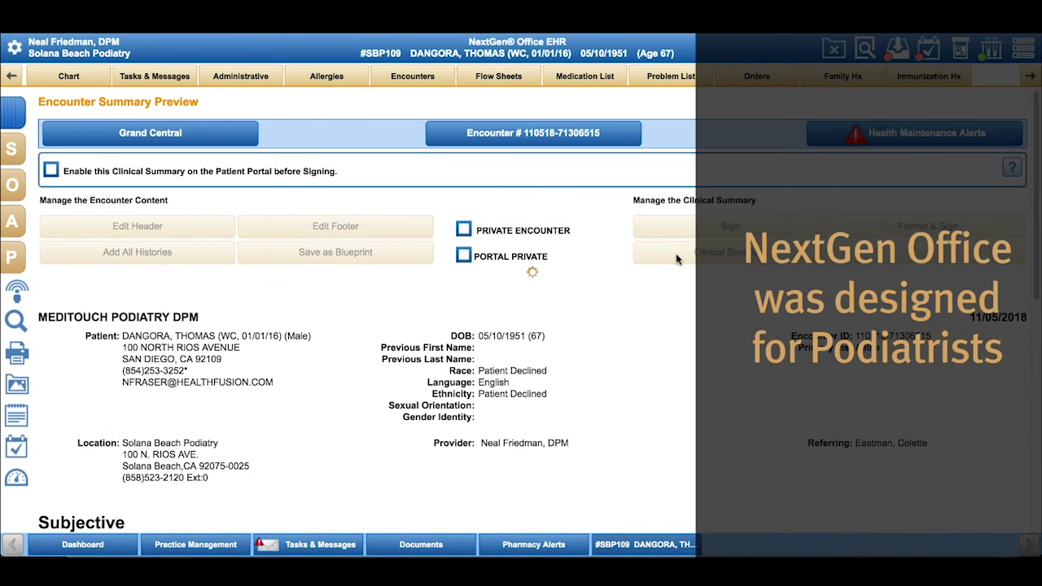